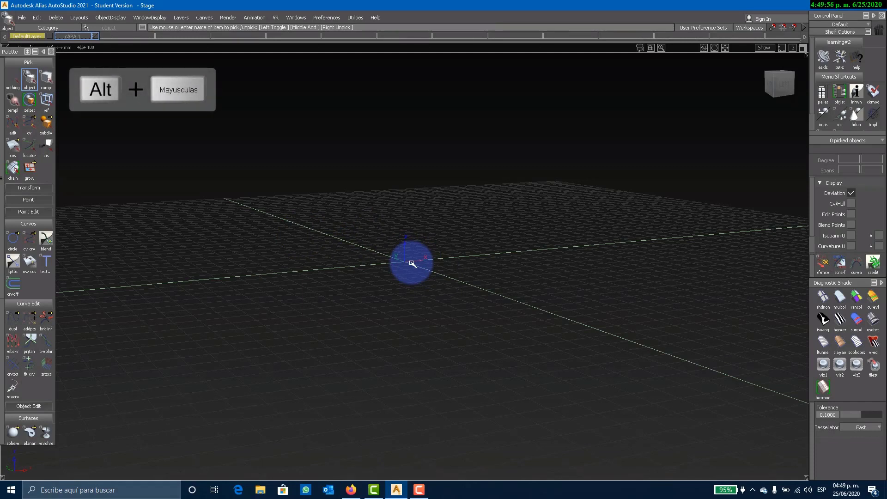
Tumble and pan the perspective view around the grid origin to examine it from different angles.
key(alt+shift)
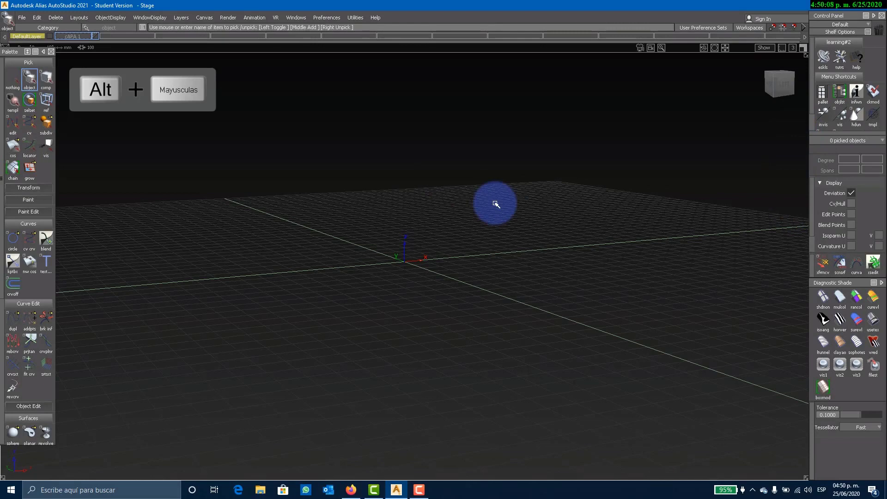
key(alt+shift)
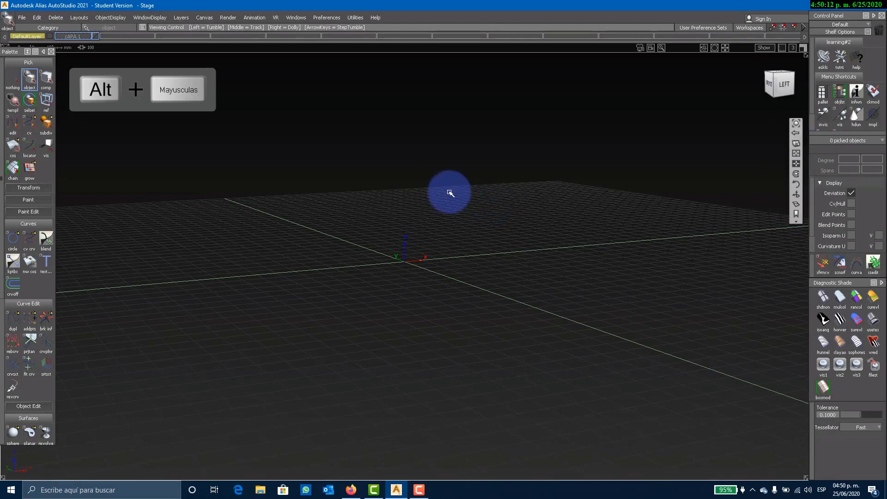
alt+shift+drag(442, 195, 481, 247)
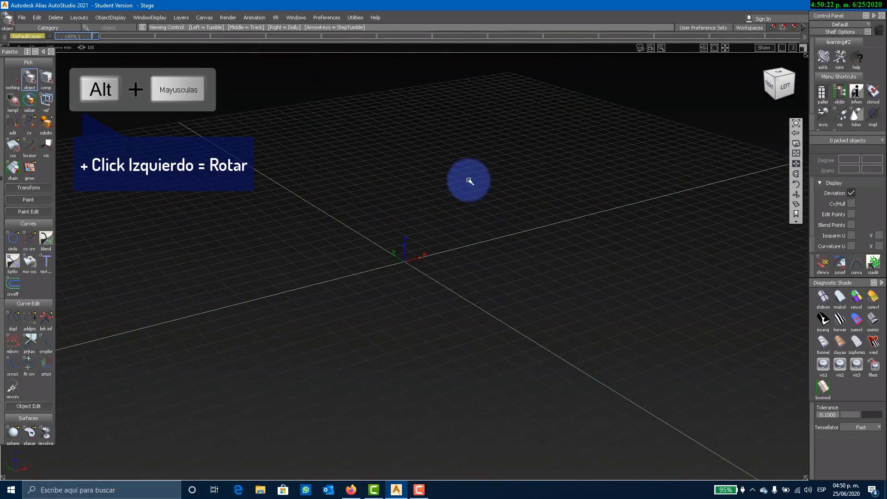
alt+shift+drag(462, 180, 540, 181)
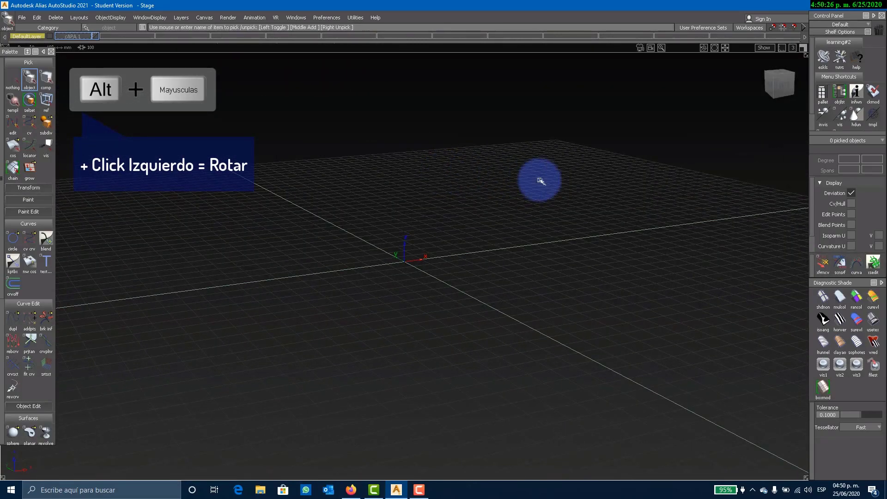
mouse_move(798, 143)
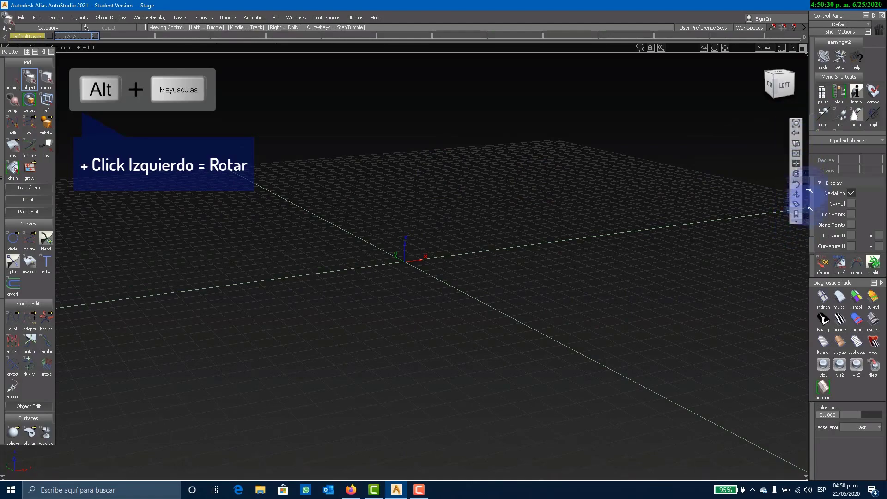
alt+shift+drag(704, 199, 684, 226)
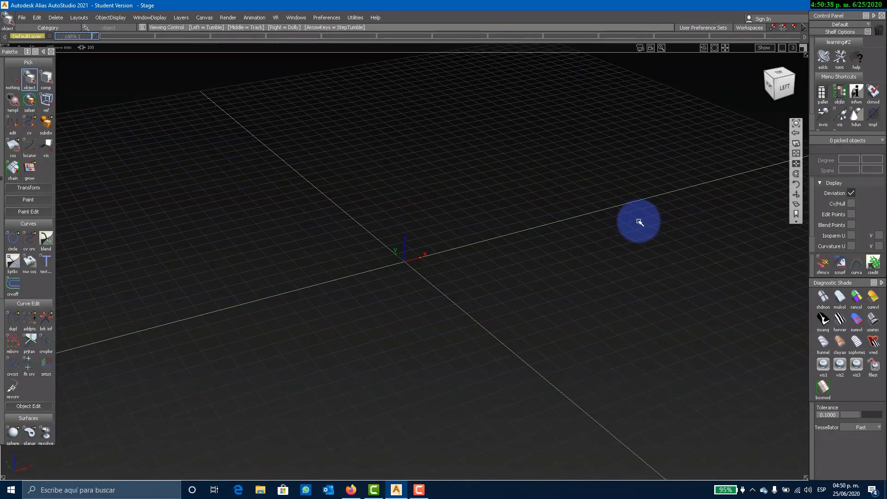
alt+shift+middle_drag(639, 222, 454, 185)
alt+shift+middle_drag(383, 342, 416, 298)
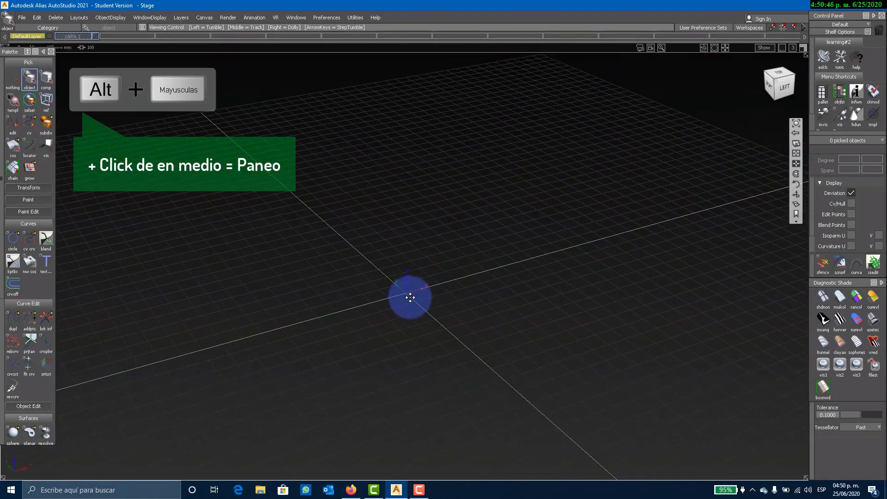
mouse_move(413, 282)
alt+shift+right_down()
mouse_move(425, 75)
mouse_move(363, 370)
mouse_move(538, 182)
mouse_move(389, 329)
mouse_move(185, 361)
mouse_move(495, 356)
mouse_move(351, 444)
mouse_move(325, 380)
mouse_move(241, 430)
mouse_move(374, 331)
mouse_move(372, 372)
mouse_move(405, 276)
alt+shift+right_up()
scroll(410, 265, down, 5)
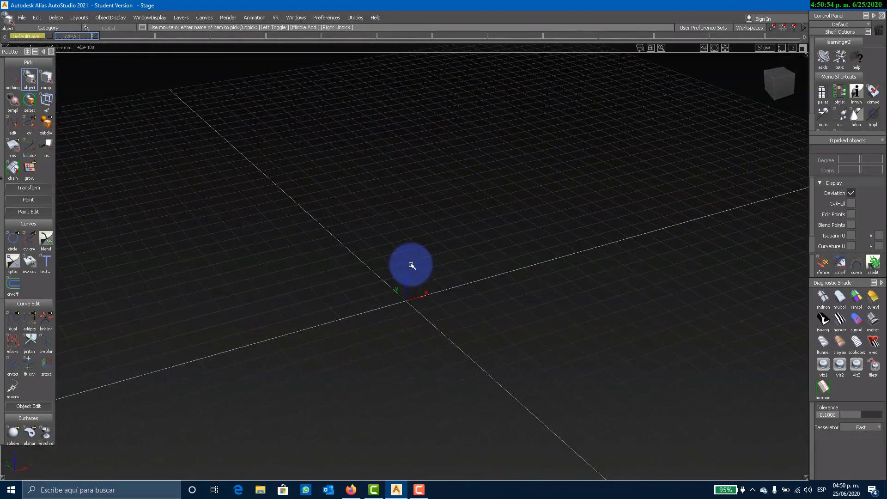
alt+shift+drag(410, 306, 432, 204)
Collapse the curve tool groups in the palette and place a primitive sphere at the grid origin.
click(17, 154)
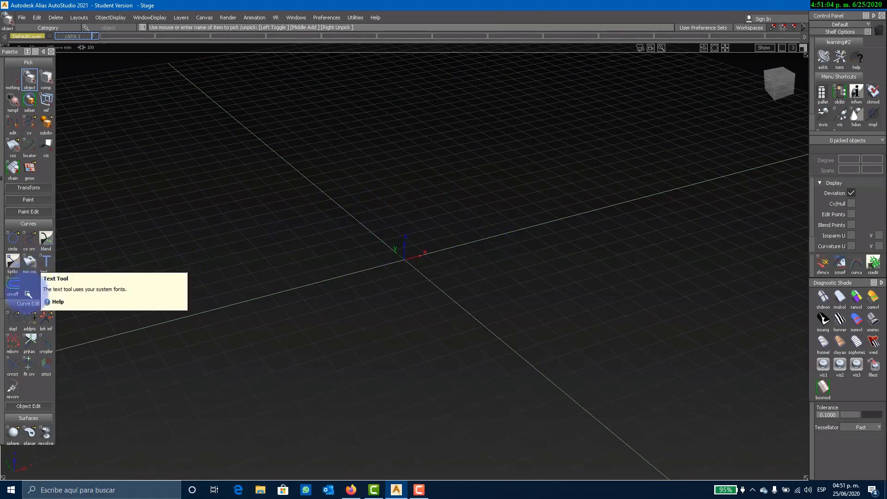
click(28, 223)
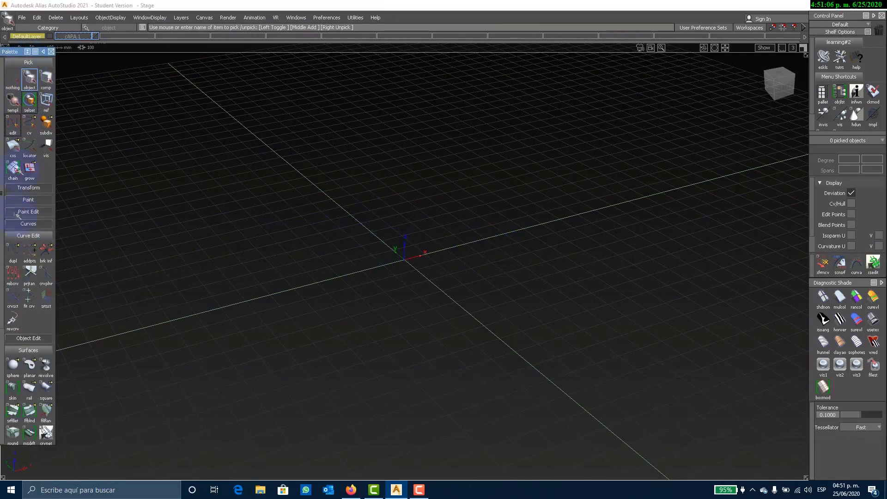
click(27, 235)
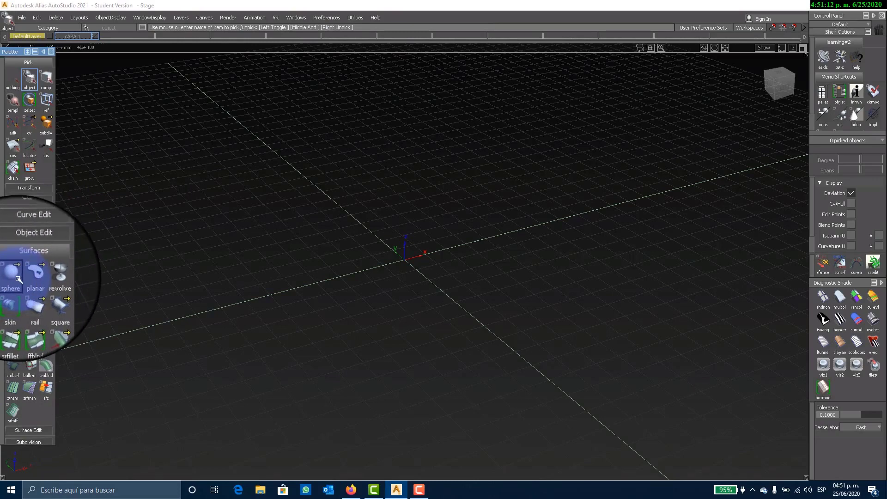
click(17, 279)
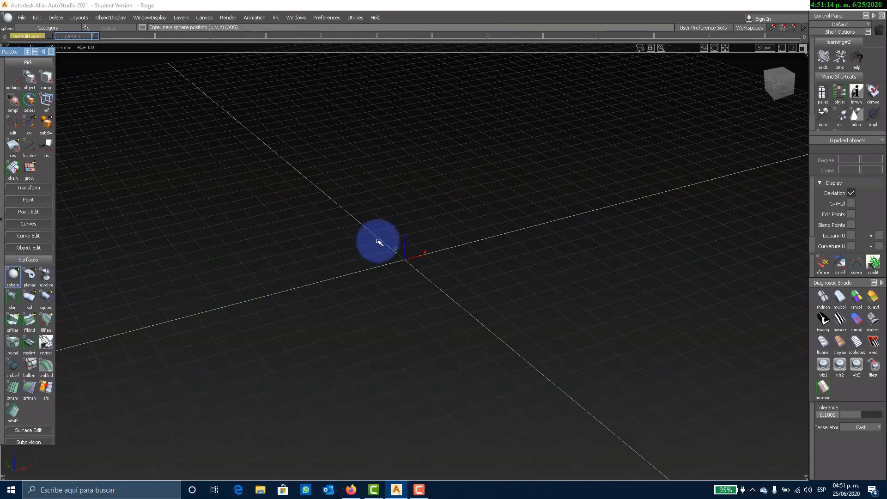
click(409, 264)
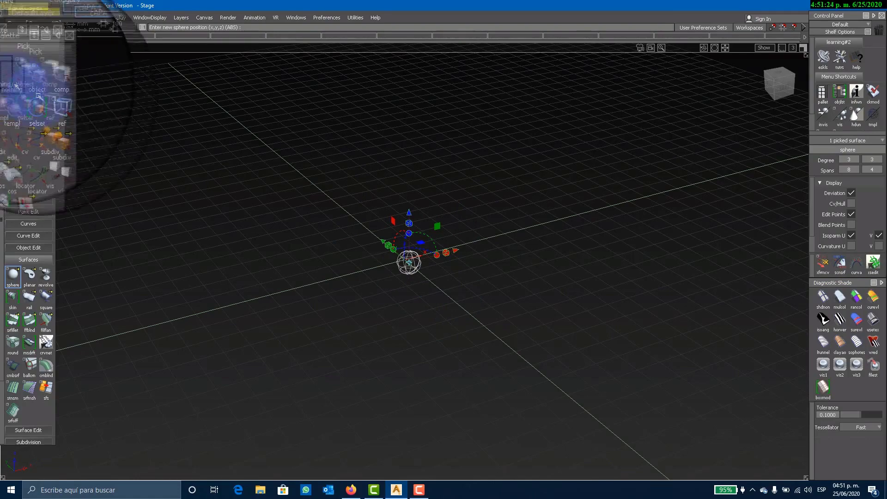
Place seven more spheres on the grid around the one at the origin and clear the selection.
click(430, 292)
click(485, 264)
click(442, 202)
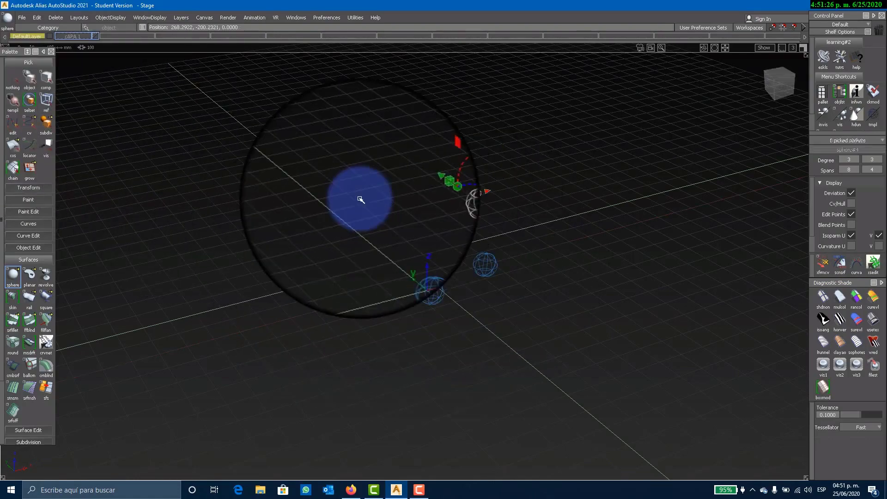
click(360, 200)
click(327, 265)
click(369, 318)
click(470, 363)
click(13, 88)
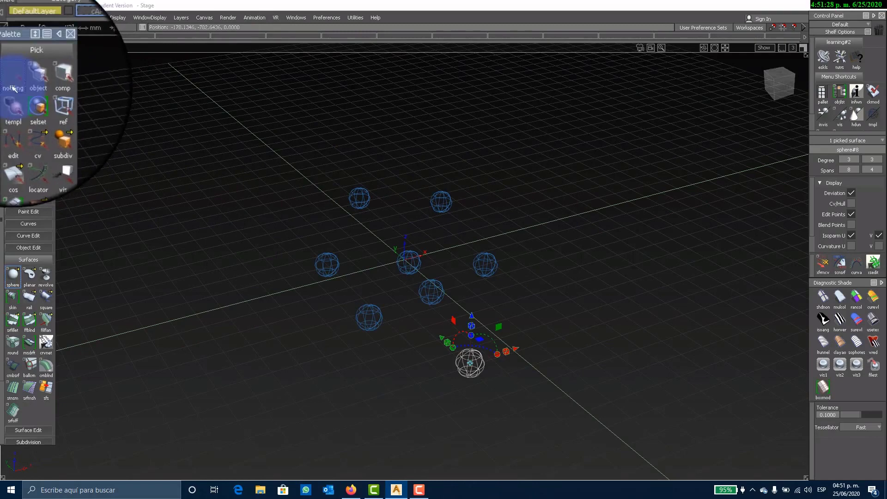
click(13, 87)
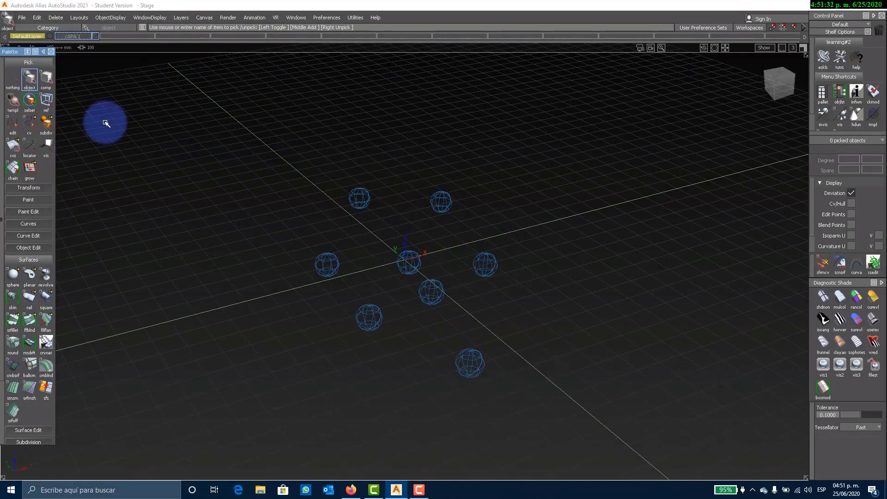
Pick the seven spheres surrounding the one at the origin and delete them.
click(26, 82)
click(470, 363)
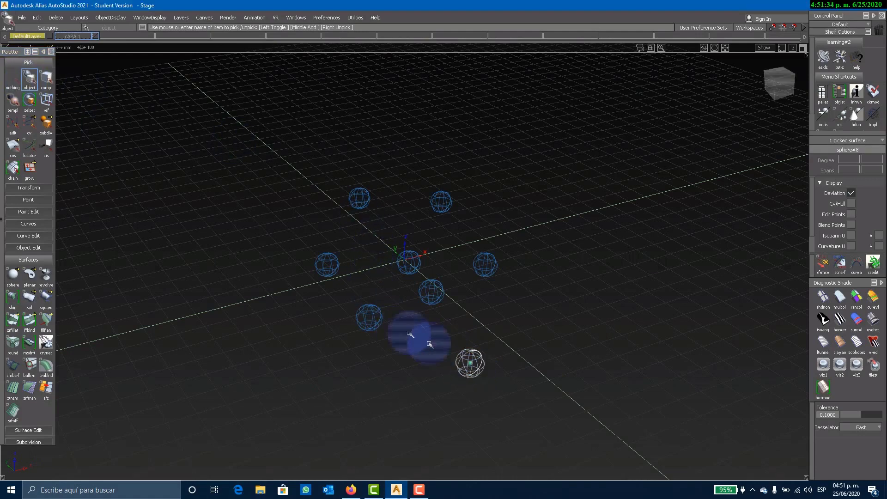
click(369, 317)
click(324, 261)
click(359, 199)
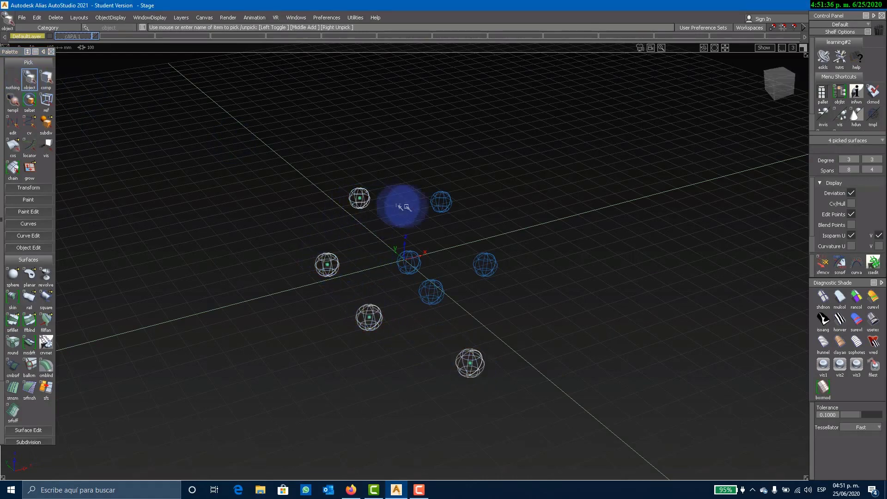
click(442, 201)
click(486, 266)
click(432, 293)
key(Delete)
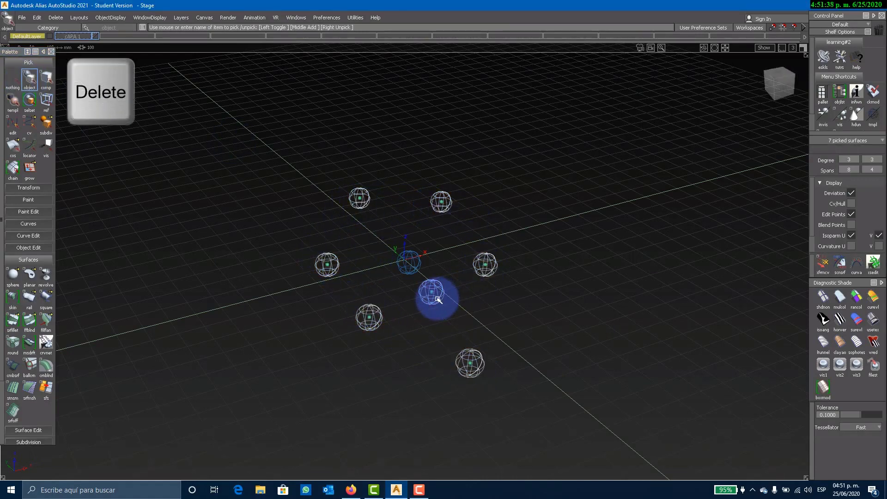
click(399, 276)
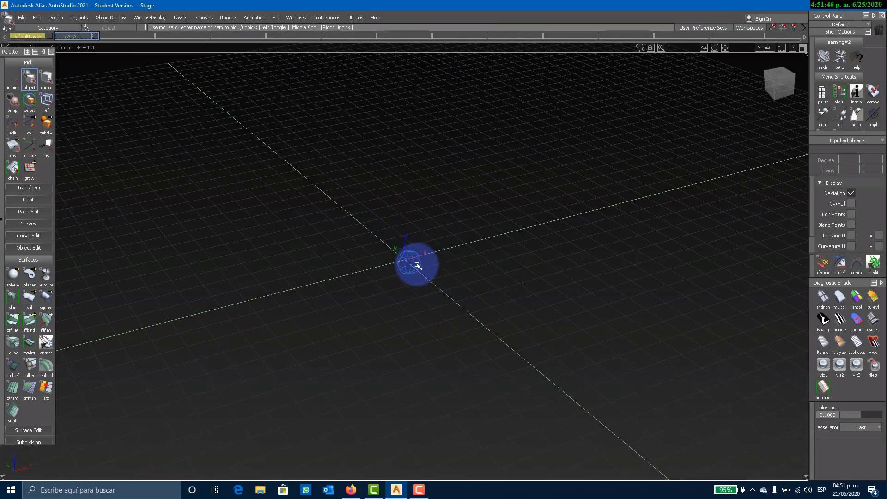
Zoom in on the sphere at the origin and tumble the view around it.
key(alt+shift)
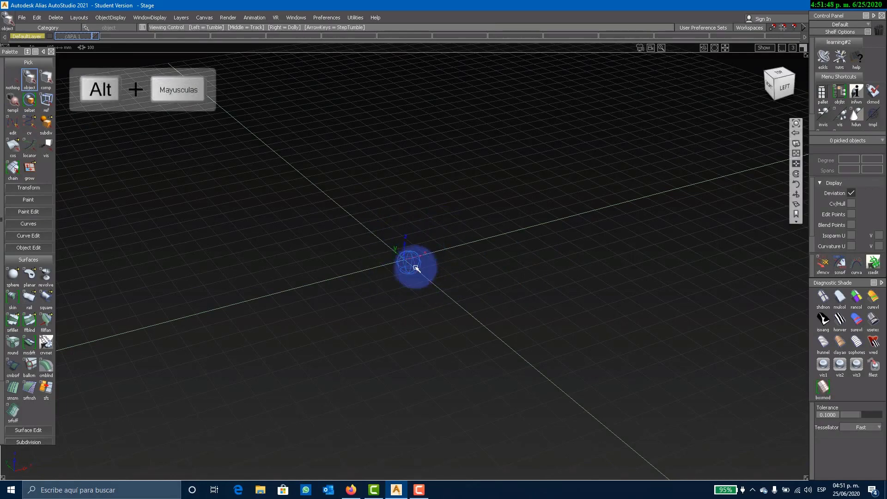
alt+shift+right_drag(417, 280, 435, 293)
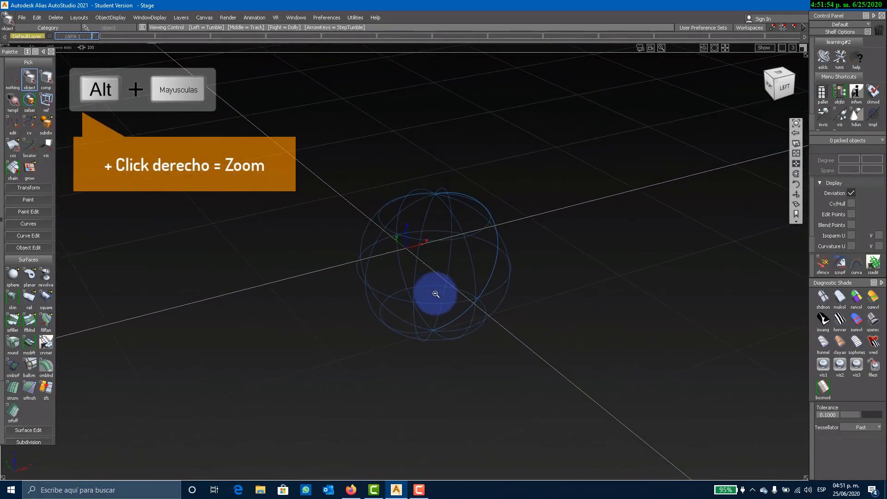
alt+shift+right_drag(406, 327, 465, 270)
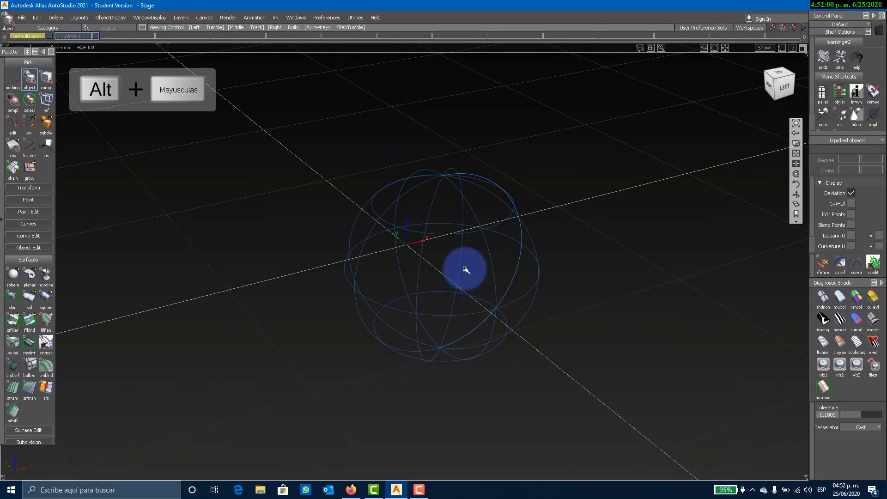
mouse_move(449, 264)
alt+shift+mouse_down()
mouse_move(553, 264)
mouse_move(505, 202)
mouse_move(384, 297)
mouse_move(572, 259)
mouse_move(420, 272)
mouse_move(311, 258)
mouse_move(531, 273)
mouse_move(540, 231)
mouse_move(464, 267)
alt+shift+mouse_up()
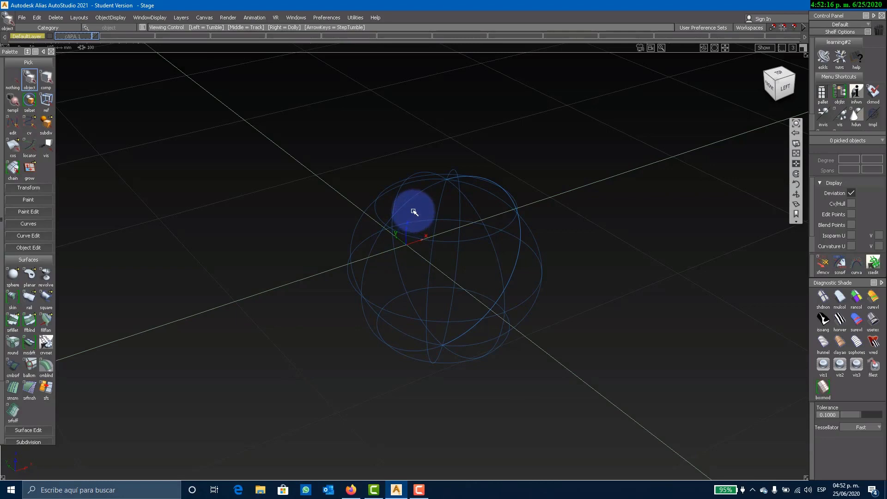
alt+shift+drag(420, 240, 395, 284)
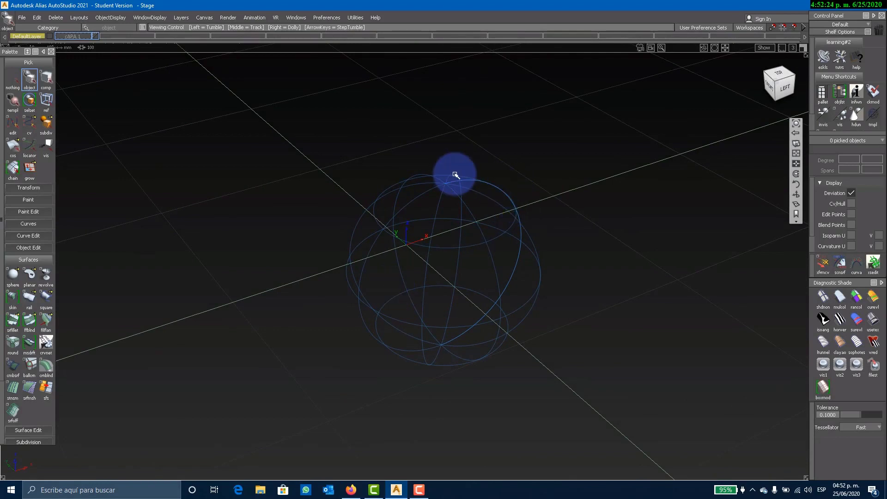
Set the view's center of interest on several points of the sphere and tumble around them.
alt+shift+click(541, 270)
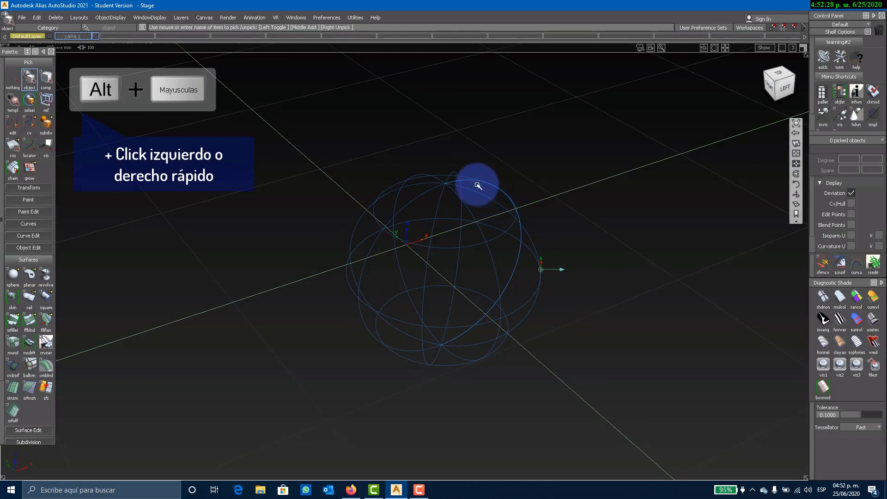
alt+shift+click(462, 181)
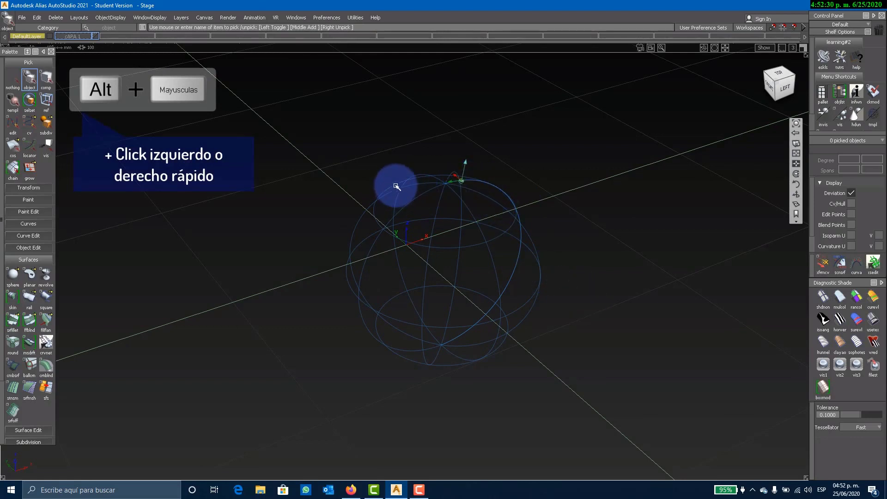
alt+shift+click(396, 185)
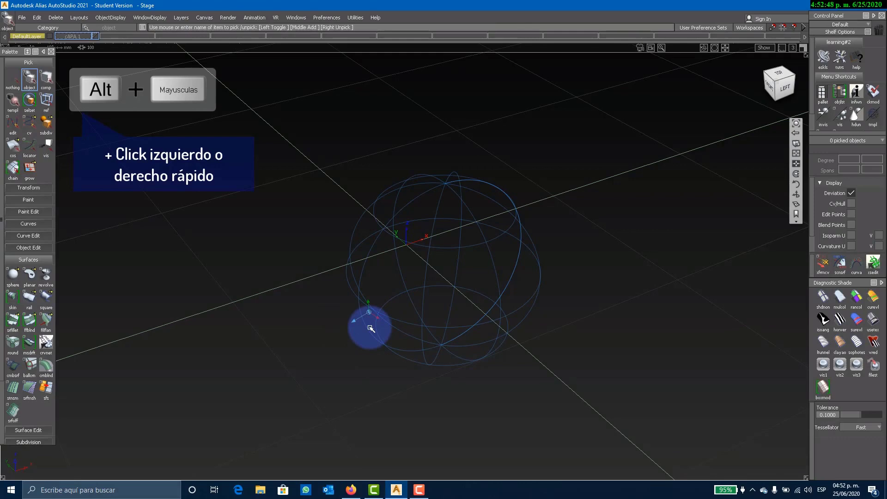
alt+shift+drag(370, 326, 434, 250)
alt+shift+drag(531, 243, 488, 157)
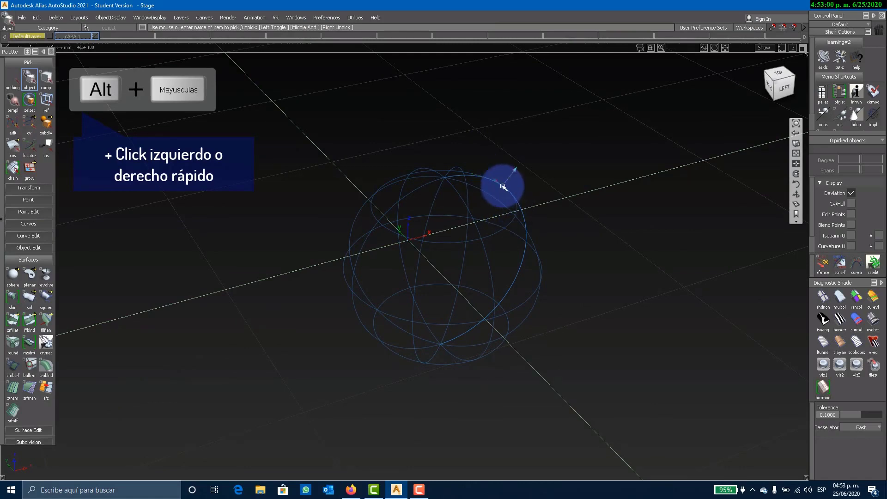
alt+shift+drag(378, 297, 503, 293)
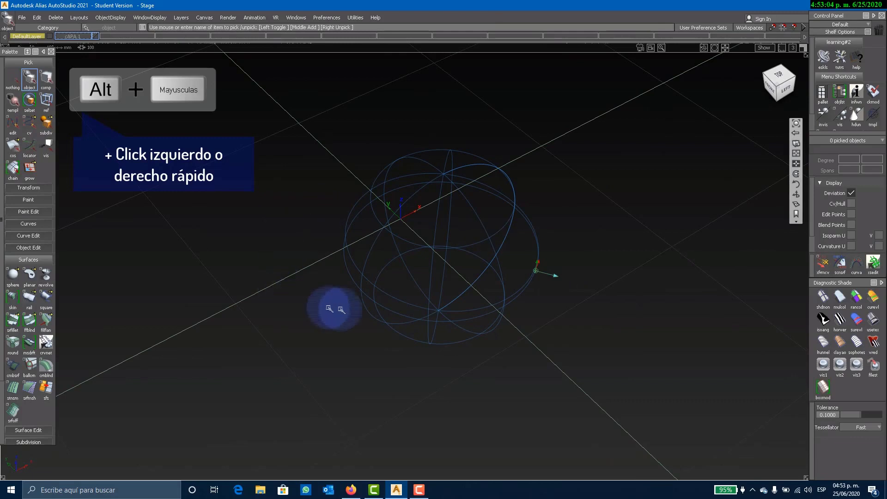
key(alt+shift)
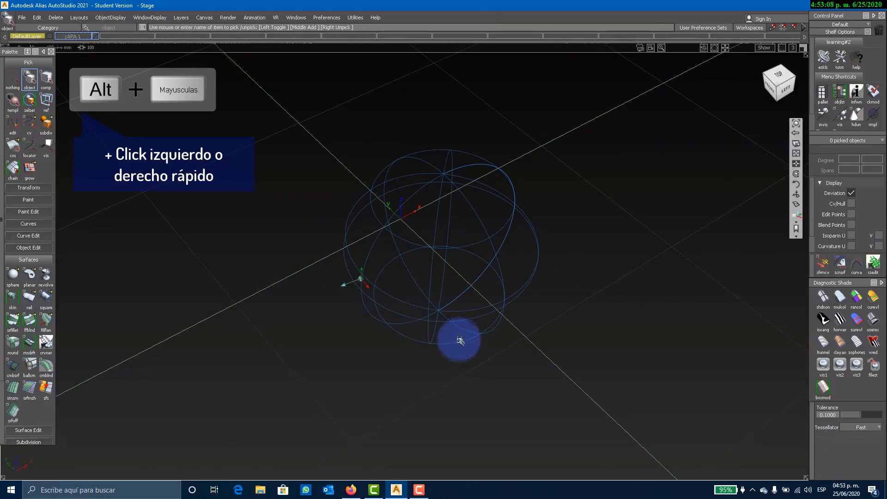
Zoom out from the sphere and move the view until the sphere and the grid are out of sight.
alt+shift+drag(432, 273, 451, 262)
alt+shift+drag(377, 263, 419, 283)
alt+shift+right_drag(419, 283, 447, 314)
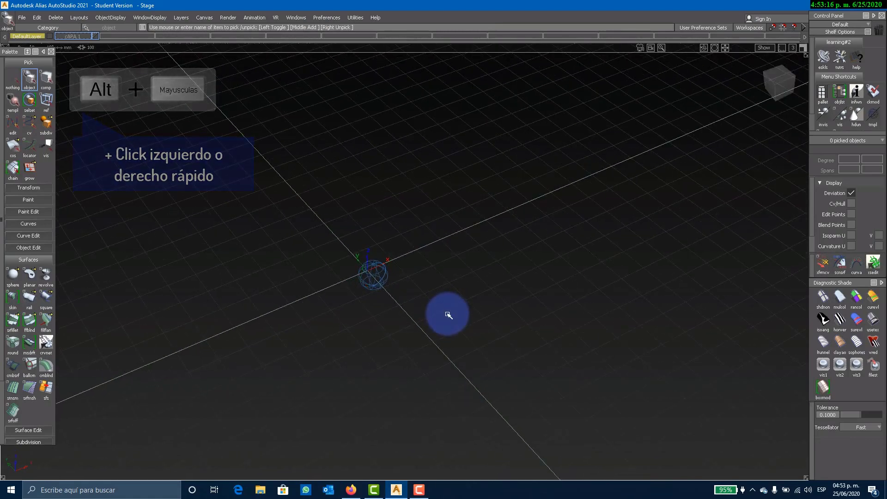
alt+shift+drag(434, 328, 340, 299)
alt+shift+right_drag(338, 298, 441, 283)
alt+shift+middle_drag(423, 269, 389, 318)
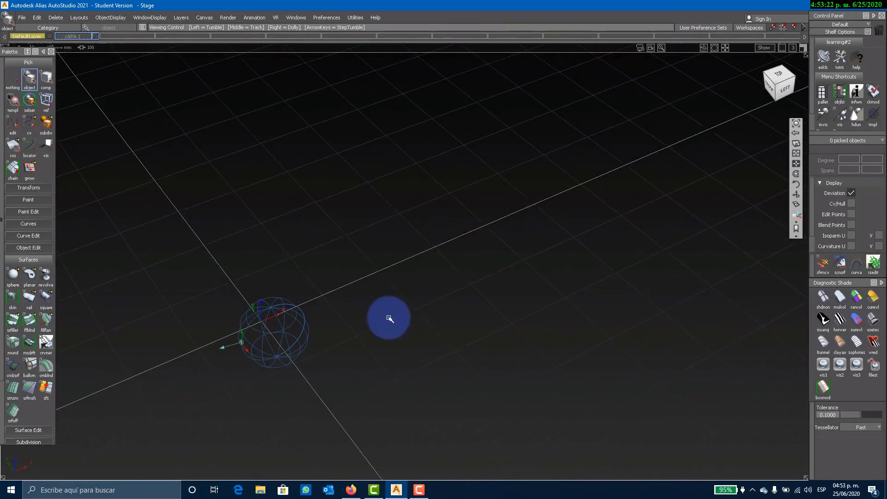
alt+shift+right_drag(436, 277, 433, 329)
alt+shift+middle_drag(369, 284, 28, 383)
alt+shift+middle_drag(491, 234, 269, 252)
alt+shift+drag(563, 265, 642, 250)
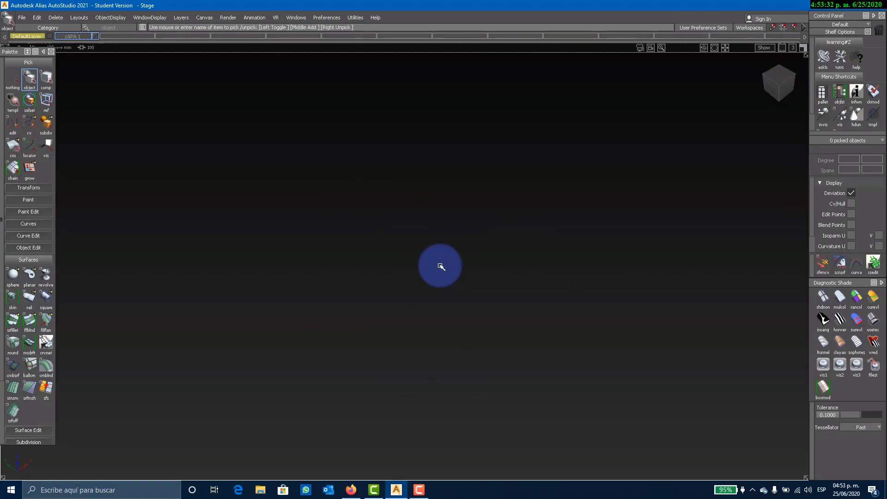
key(alt+shift)
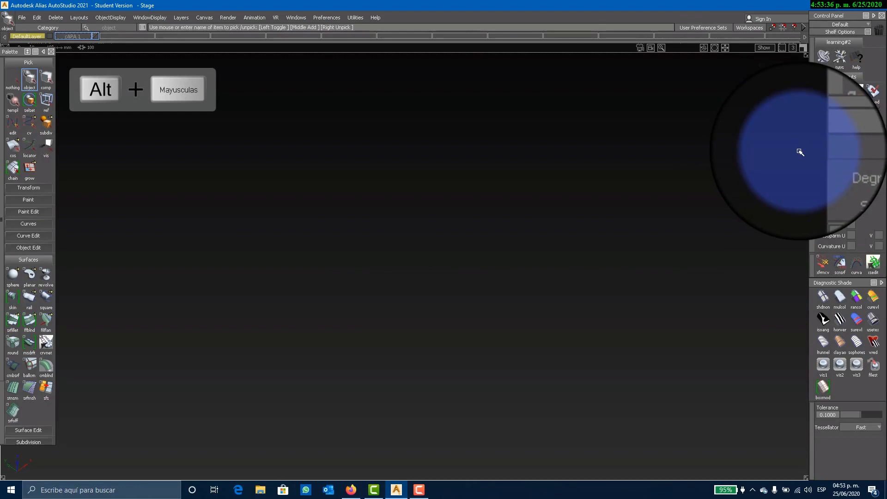
Bring the lost sphere back into view with Look At and tumble the view around it.
key(alt+shift)
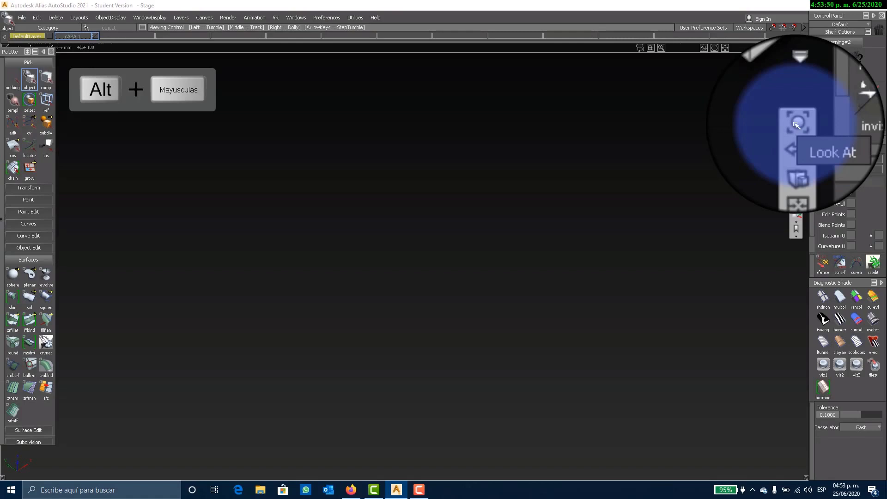
click(796, 125)
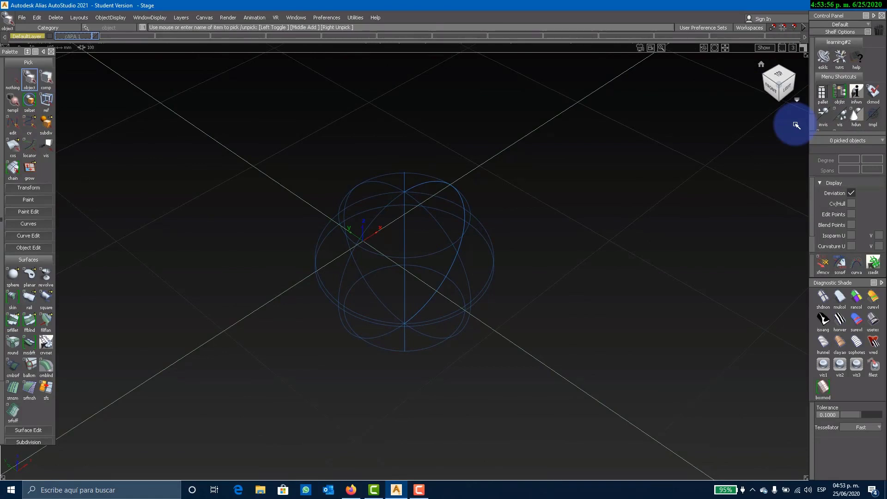
alt+shift+drag(663, 178, 415, 197)
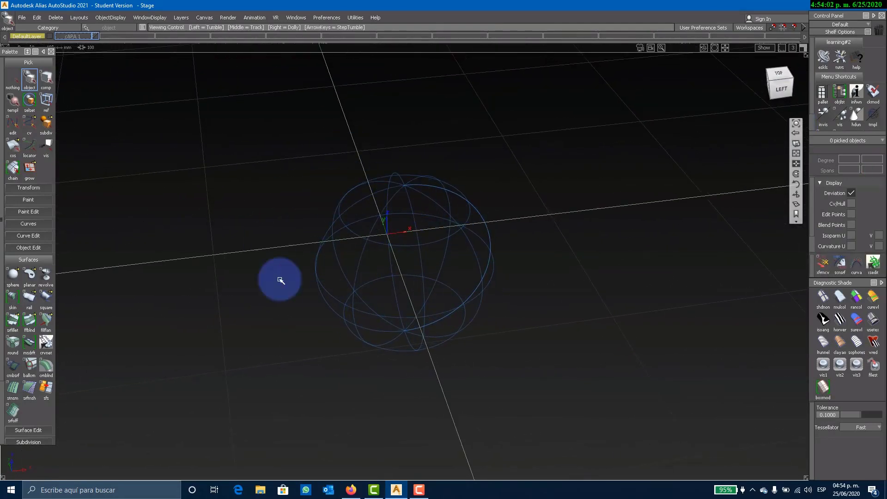
alt+shift+drag(389, 225, 527, 274)
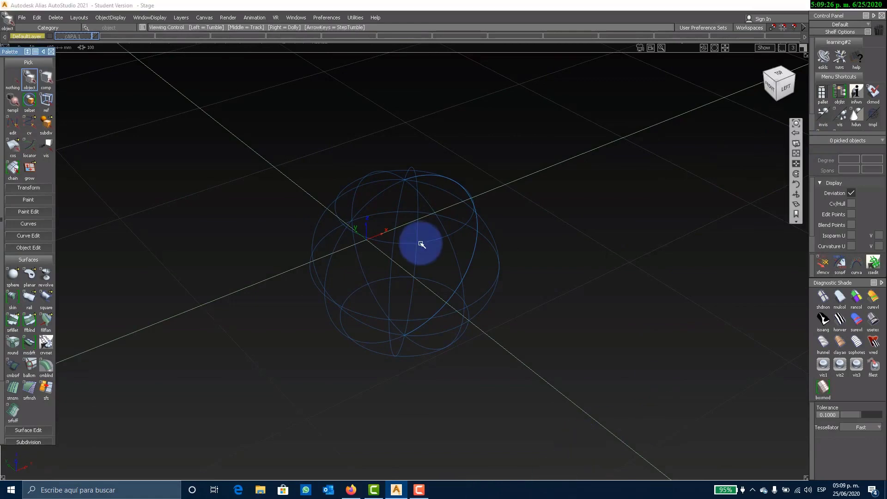
alt+shift+drag(420, 242, 465, 234)
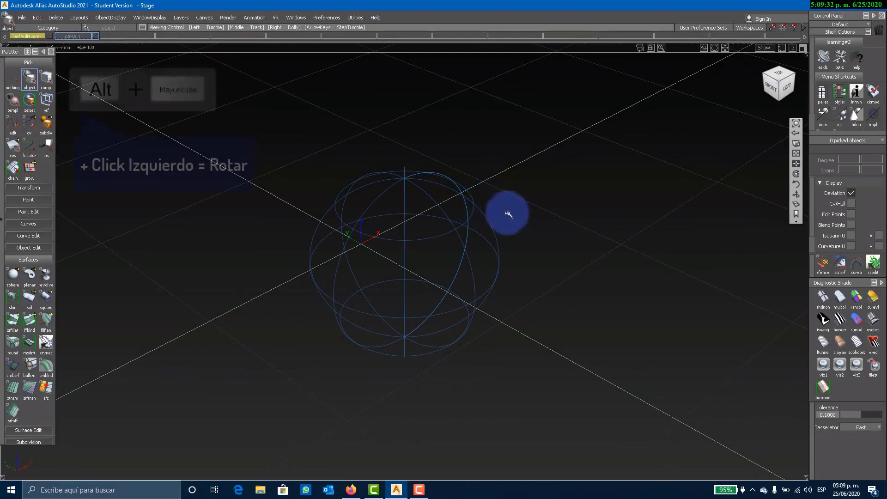
Tumble, pan and zoom the view around the sphere, and center it again with Look At.
alt+shift+drag(519, 212, 487, 210)
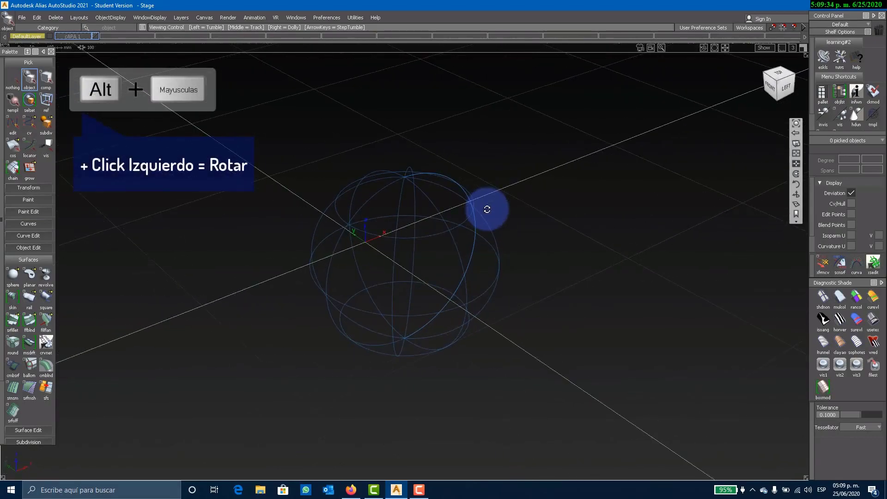
alt+shift+middle_drag(503, 211, 493, 232)
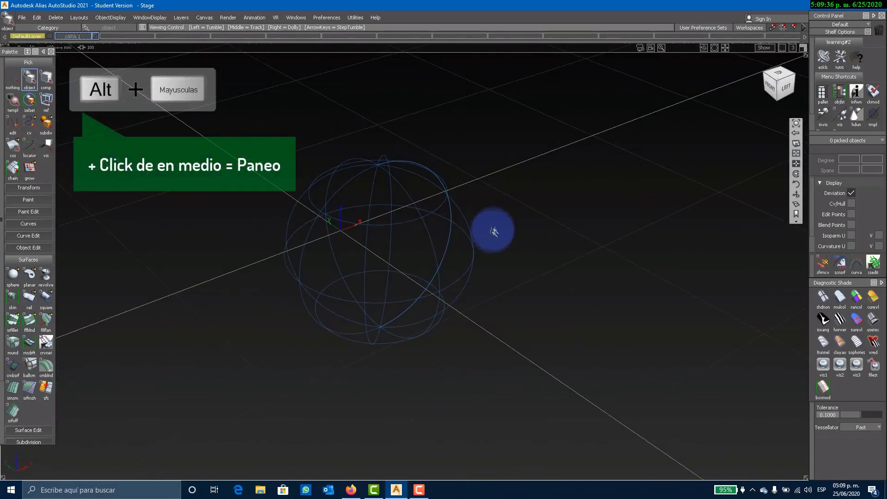
mouse_move(492, 214)
alt+shift+right_down()
mouse_move(517, 174)
mouse_move(501, 228)
alt+shift+right_up()
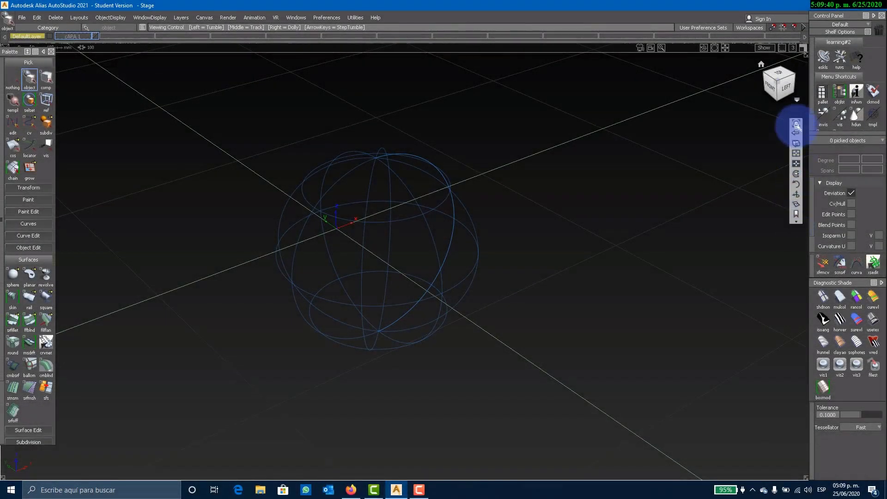
drag(796, 126, 559, 272)
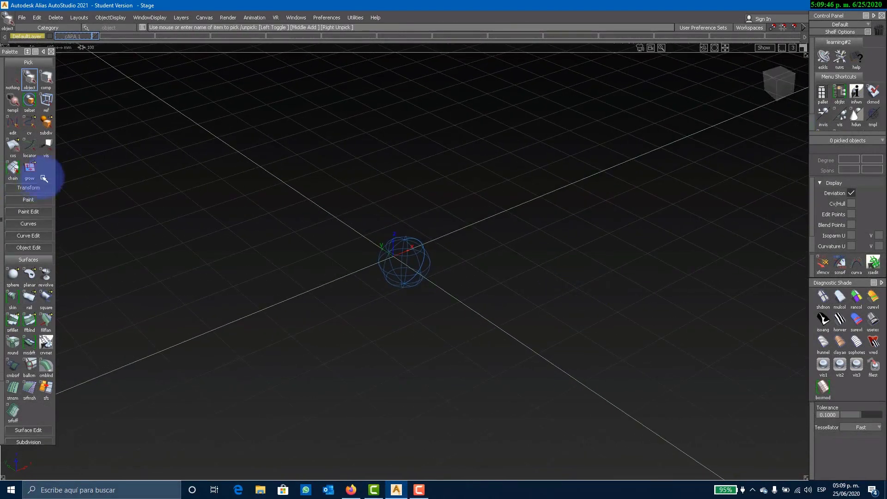
Place a second sphere on the grid, well away from the sphere at the origin.
click(13, 280)
alt+shift+right_drag(285, 355, 420, 351)
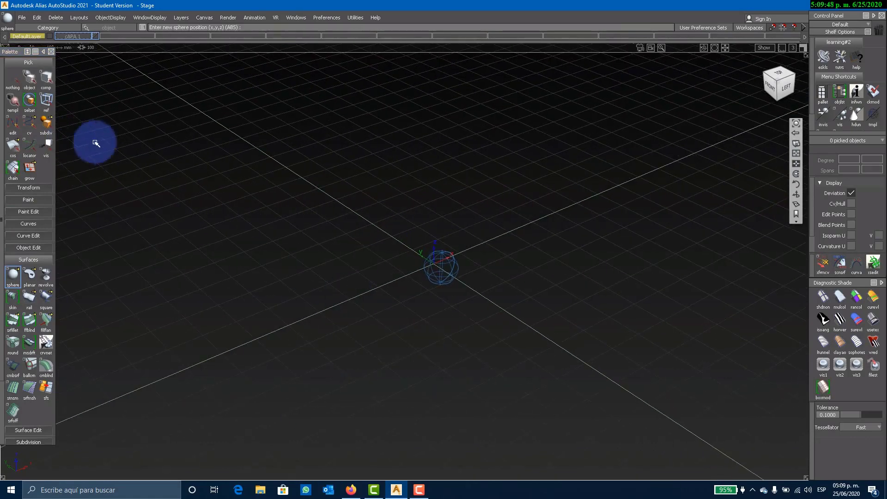
click(126, 137)
Pick only the newly placed sphere and frame it in the view with Look At.
click(36, 87)
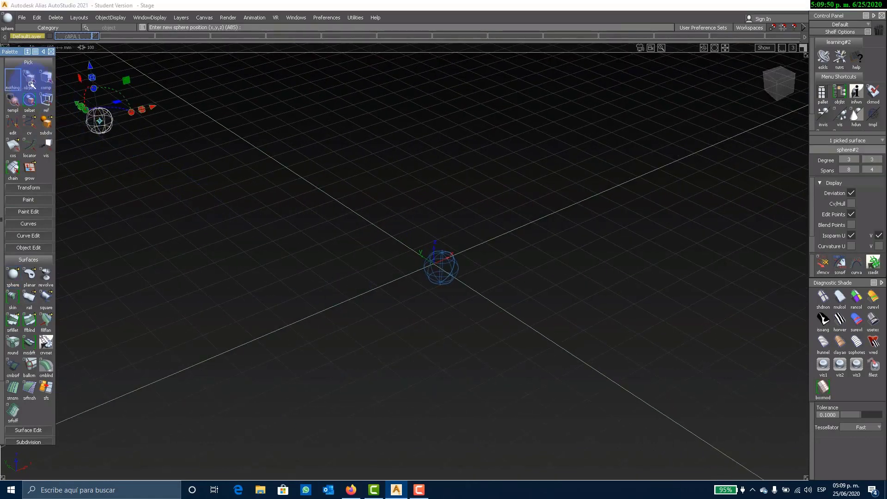
click(308, 243)
click(112, 137)
key(alt+shift)
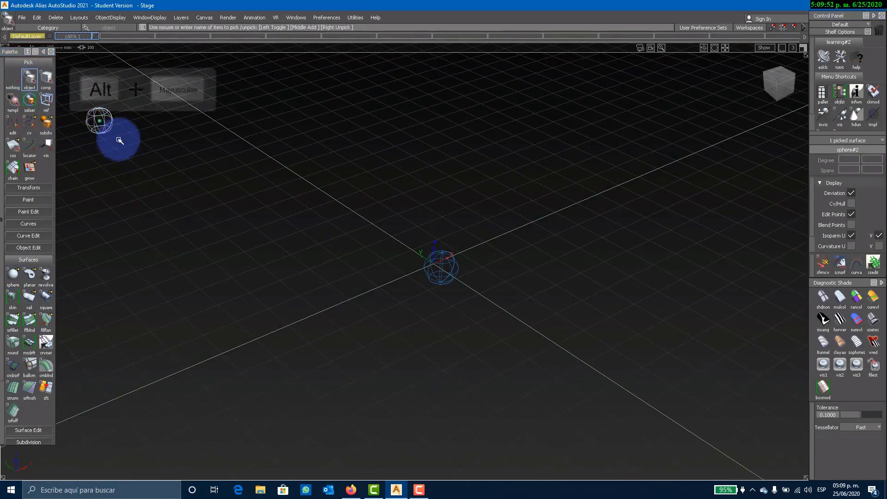
alt+shift+click(797, 123)
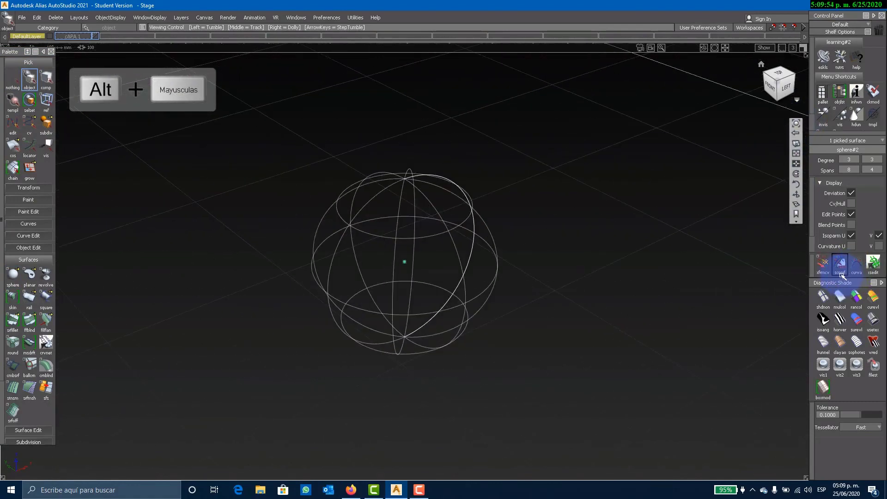
click(288, 145)
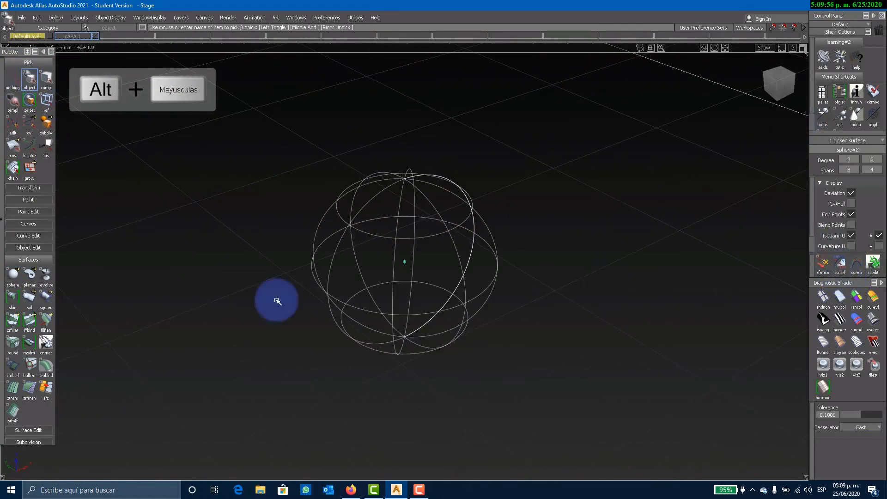
Clear the selection and use Look At with nothing picked to bring both spheres into view.
click(8, 85)
click(344, 253)
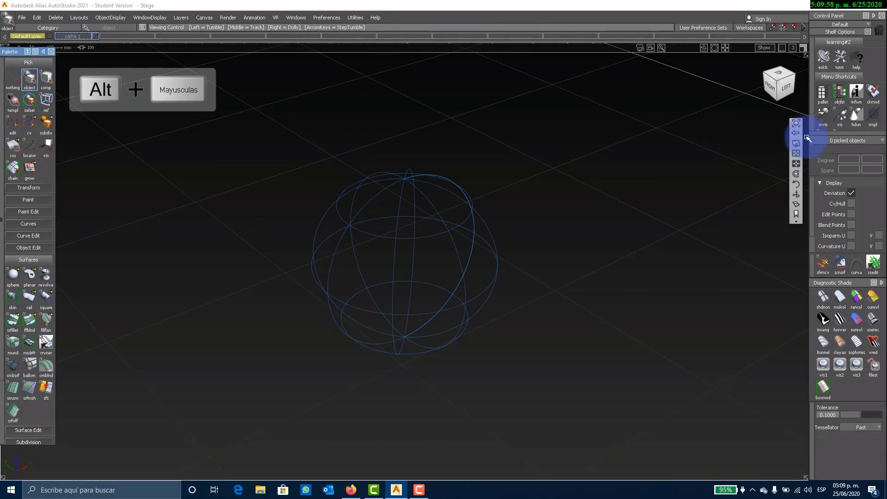
alt+shift+click(794, 123)
click(305, 208)
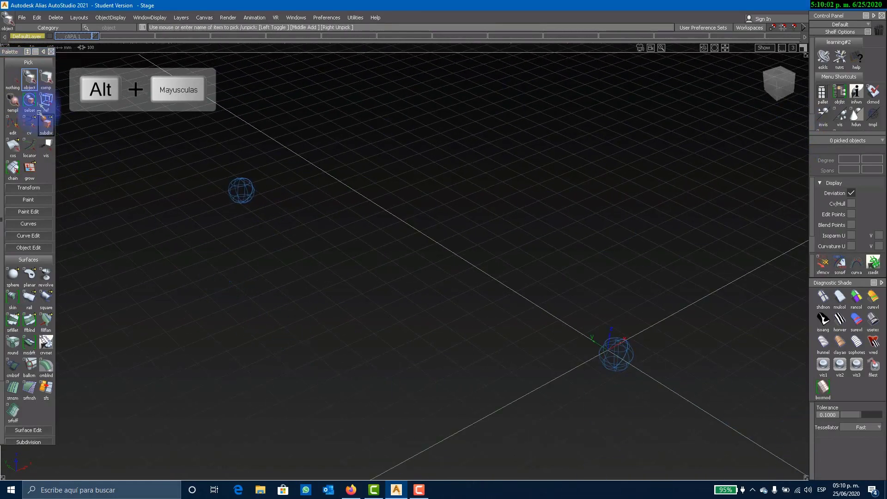
Pick the sphere at the origin and center the view on it with Look At.
click(30, 79)
click(633, 365)
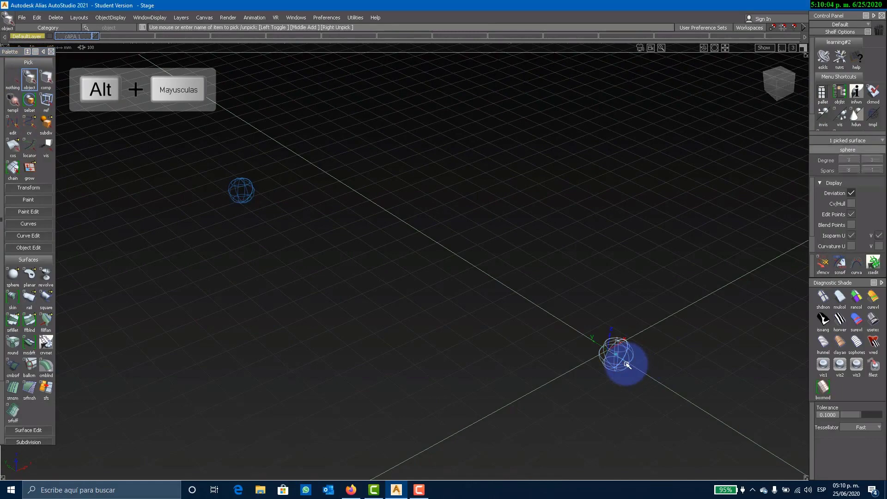
key(alt+shift)
alt+shift+click(797, 123)
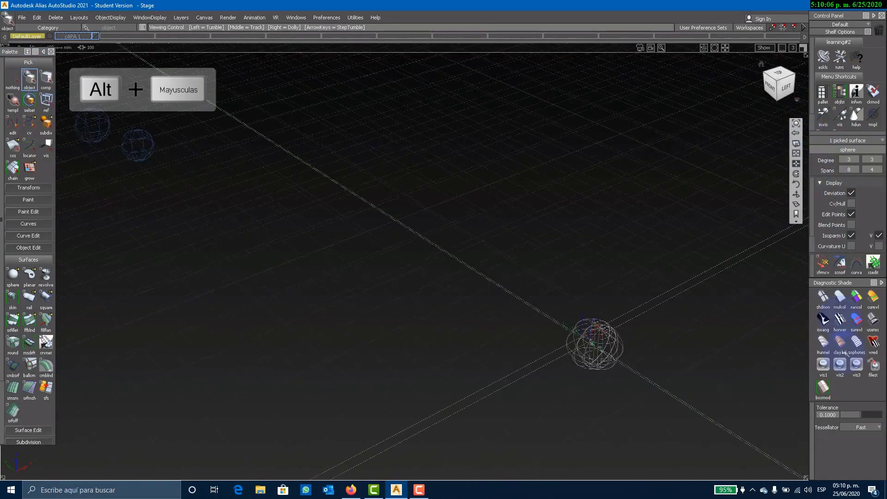
alt+shift+right_drag(383, 147, 387, 369)
alt+shift+right_drag(452, 148, 432, 412)
alt+shift+middle_drag(527, 290, 532, 301)
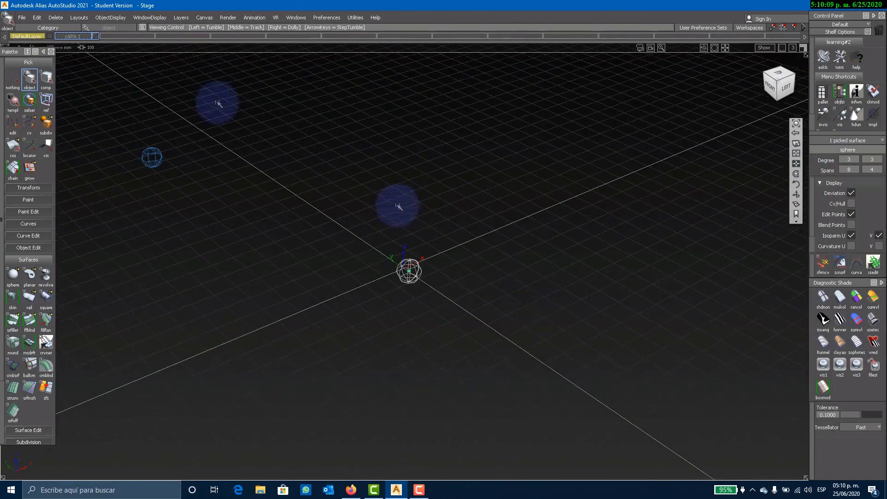
Clear the selection and pick both spheres together.
click(13, 80)
drag(477, 336, 134, 121)
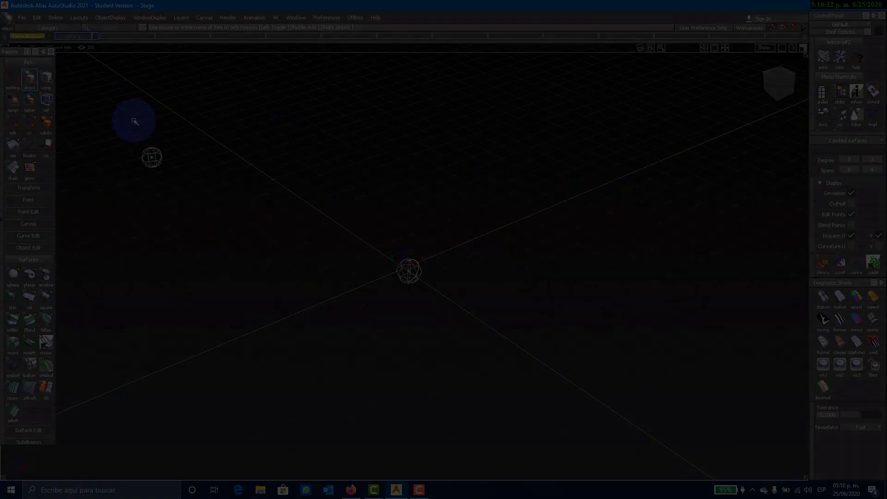